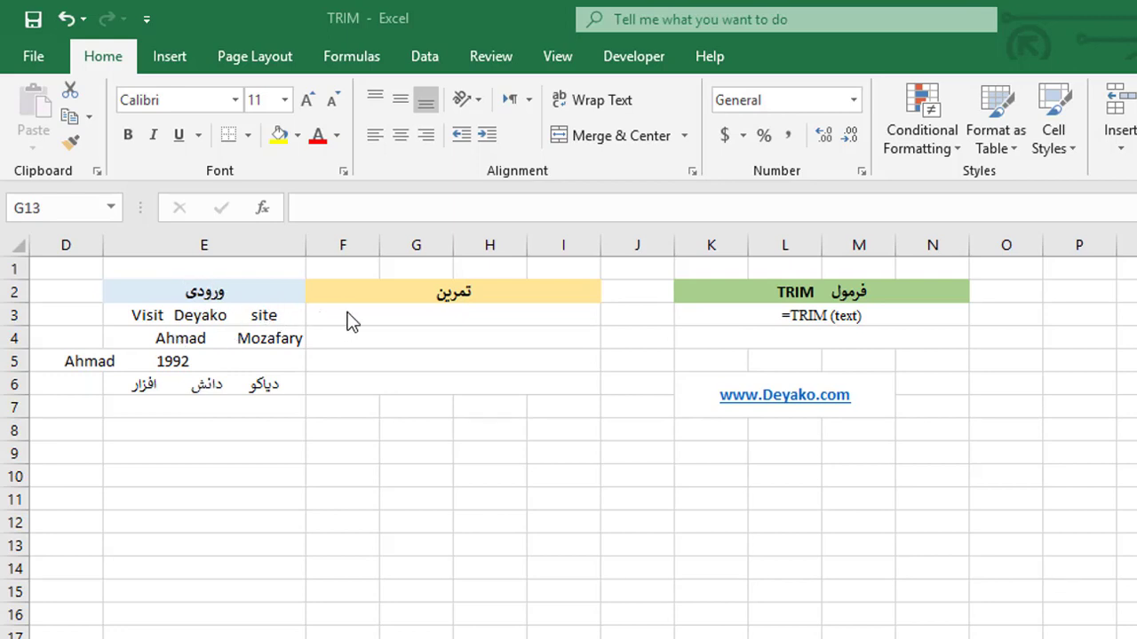
# - Enter the formula =TRIM(E3) in cell F3 to remove the extra spaces from the first input text
pyautogui.click(500, 311)
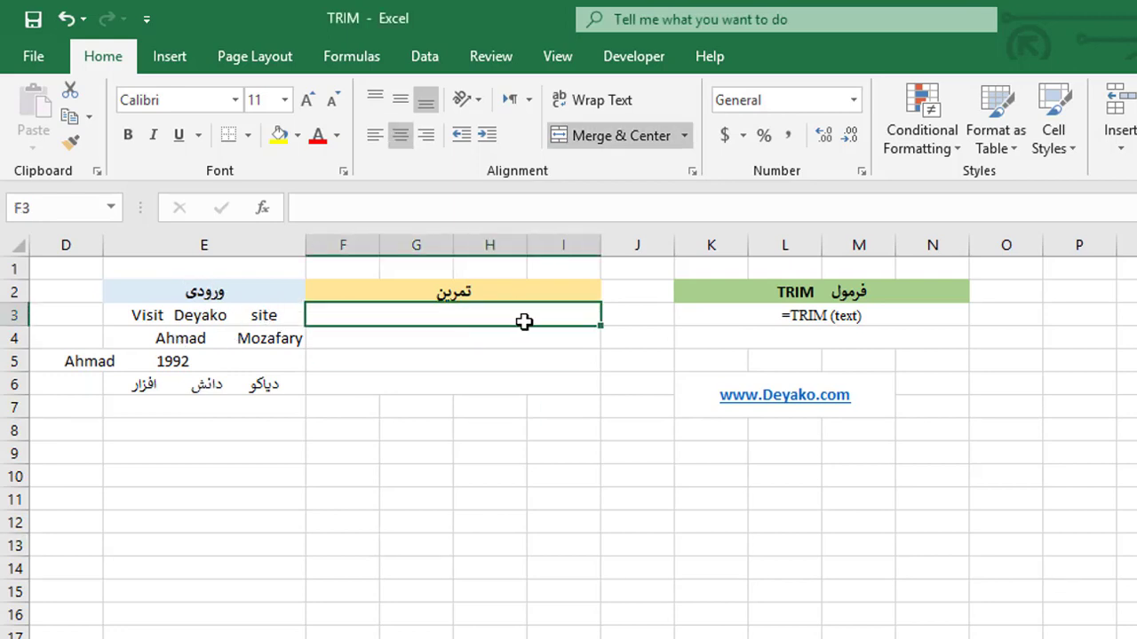
pyautogui.write('=TRIM')
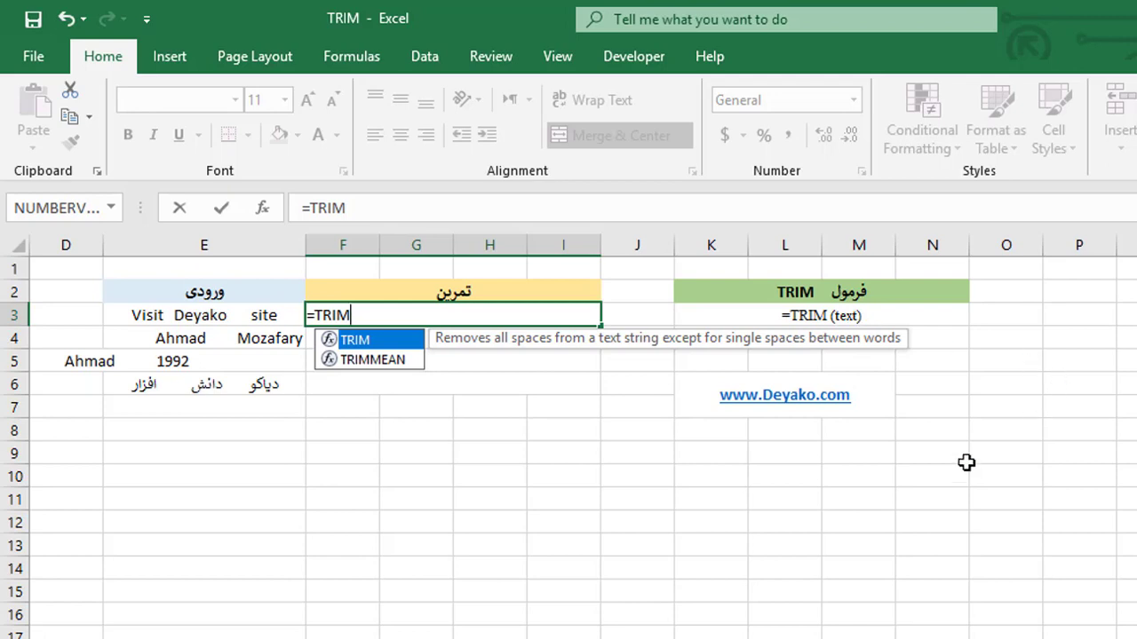
pyautogui.write('(')
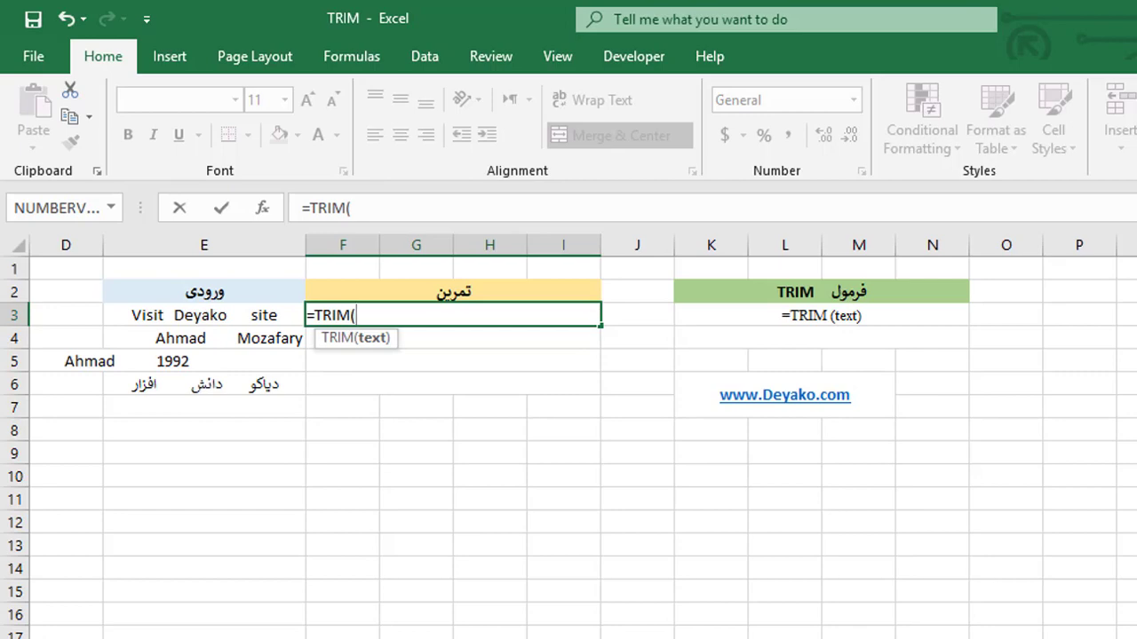
pyautogui.click(204, 315)
pyautogui.write(')')
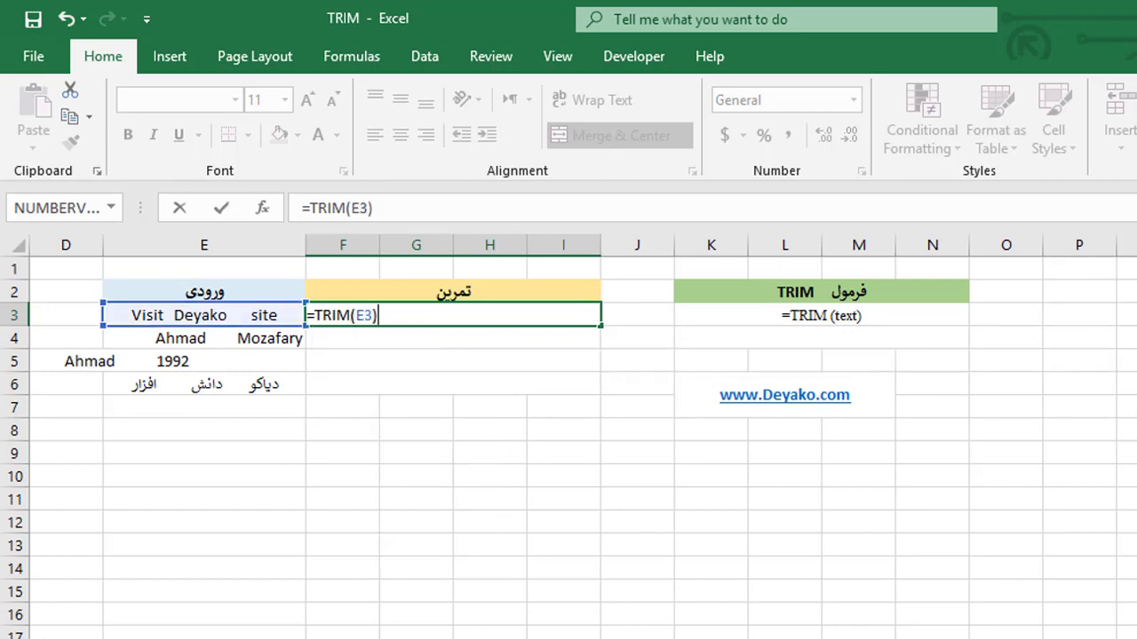
pyautogui.press('Return')
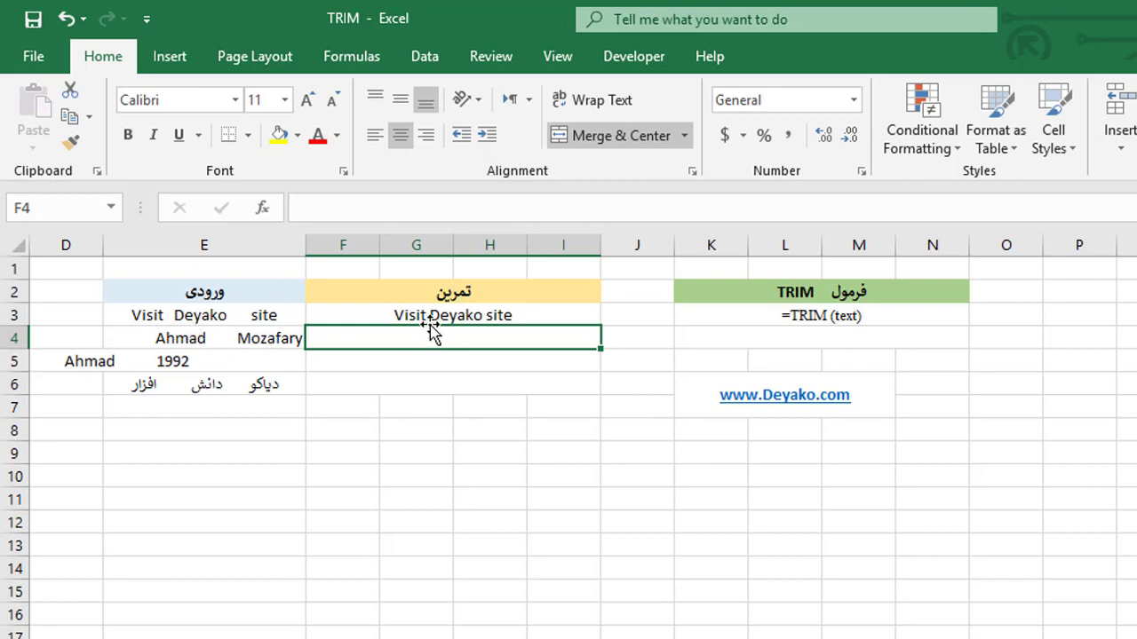
pyautogui.click(489, 317)
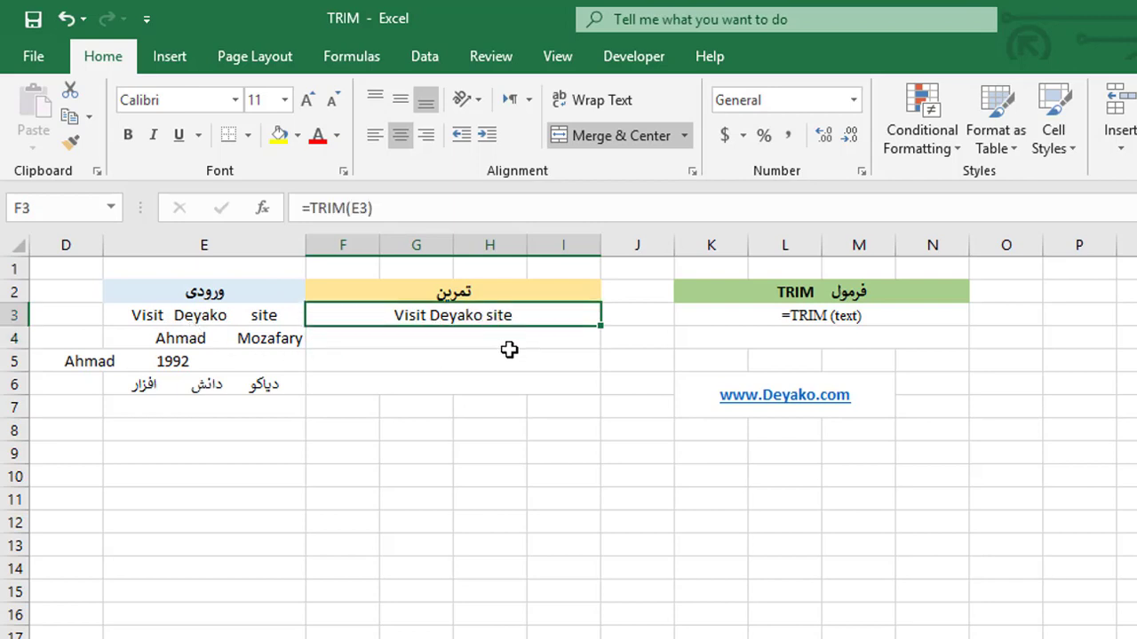
# - Enter the formula =TRIM(E4) in cell F4 to strip the extra spaces from the full name
pyautogui.click(507, 340)
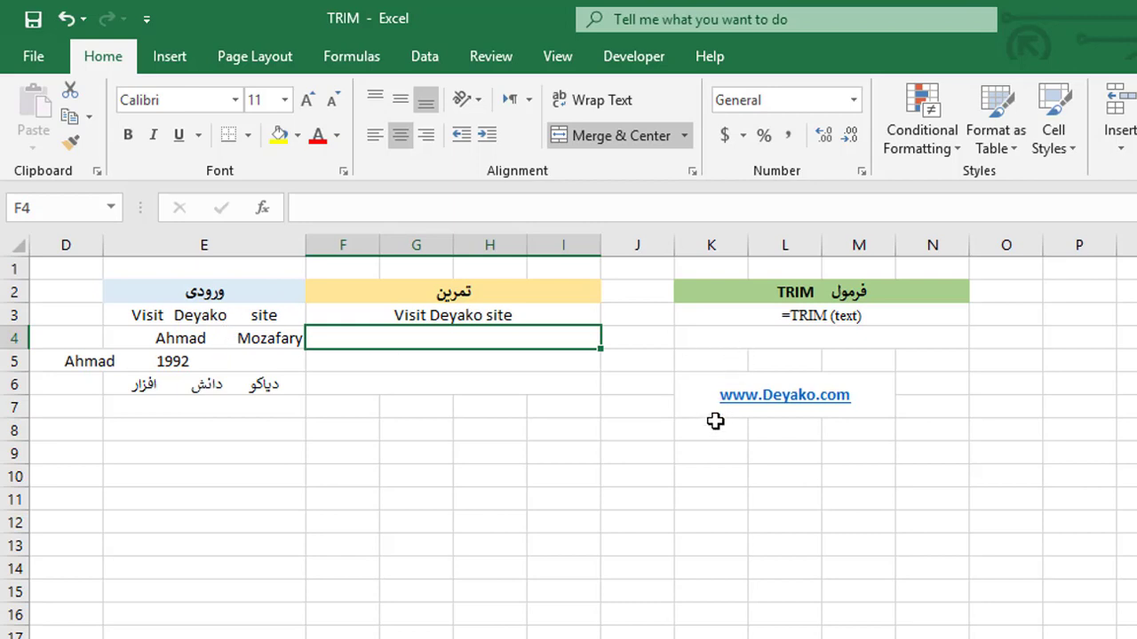
pyautogui.write('=')
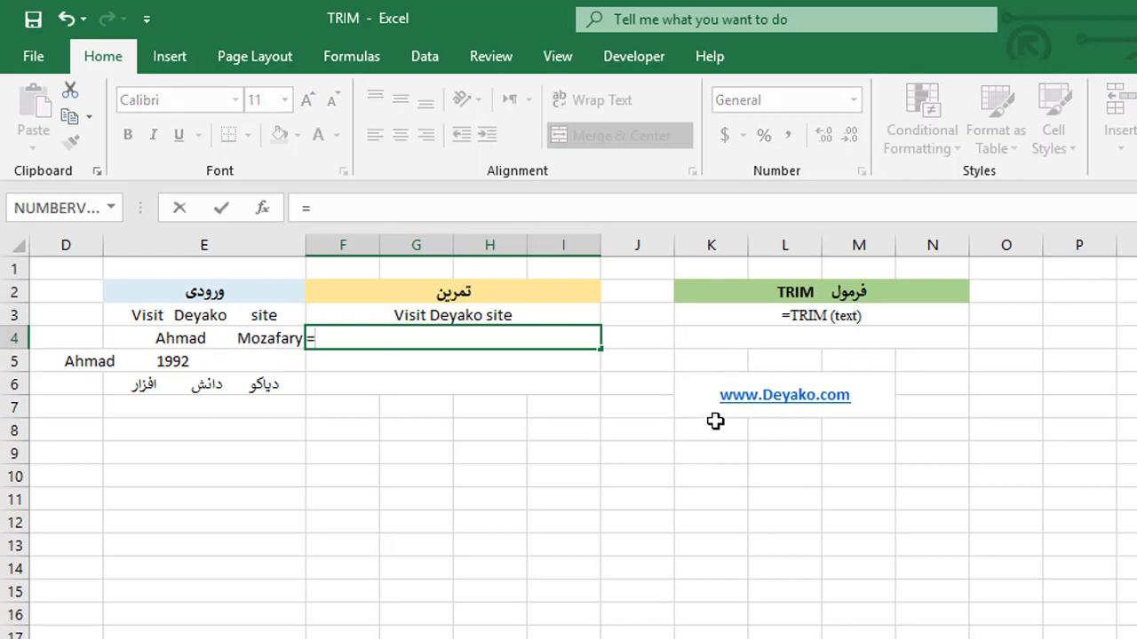
pyautogui.write('TERIM')
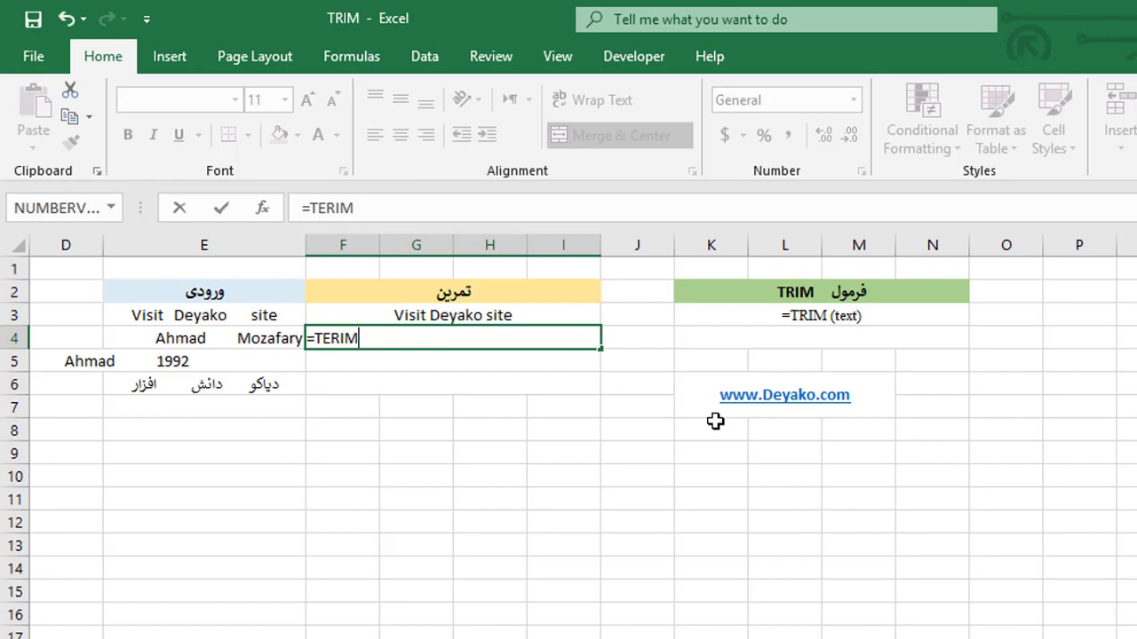
pyautogui.press('BackSpace')
pyautogui.press('BackSpace')
pyautogui.press('BackSpace')
pyautogui.press('BackSpace')
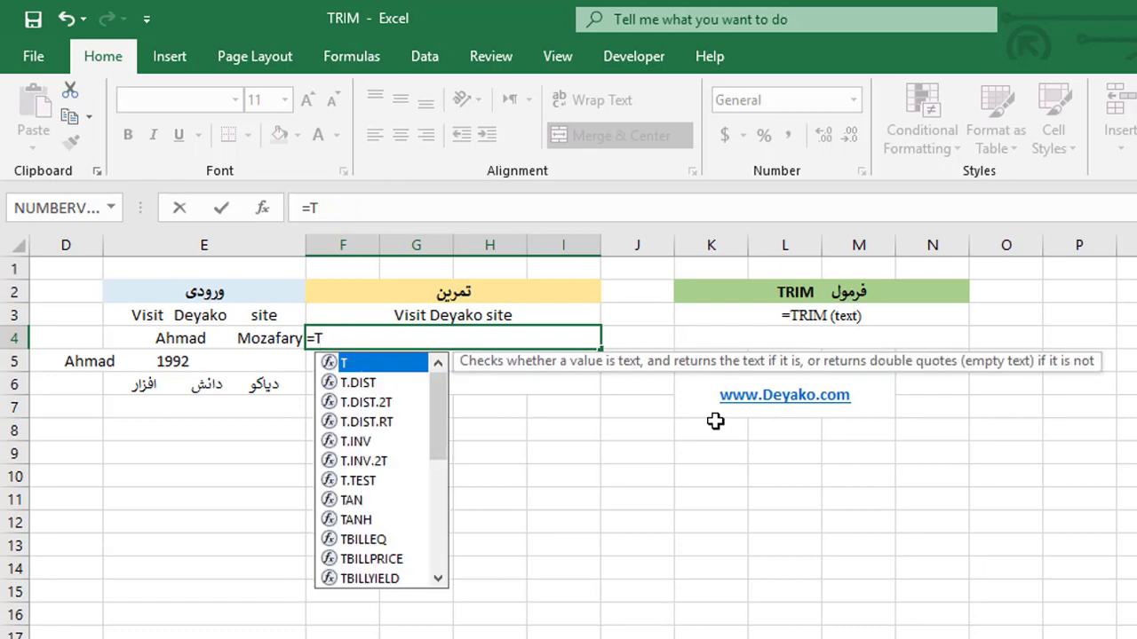
pyautogui.write('RIM')
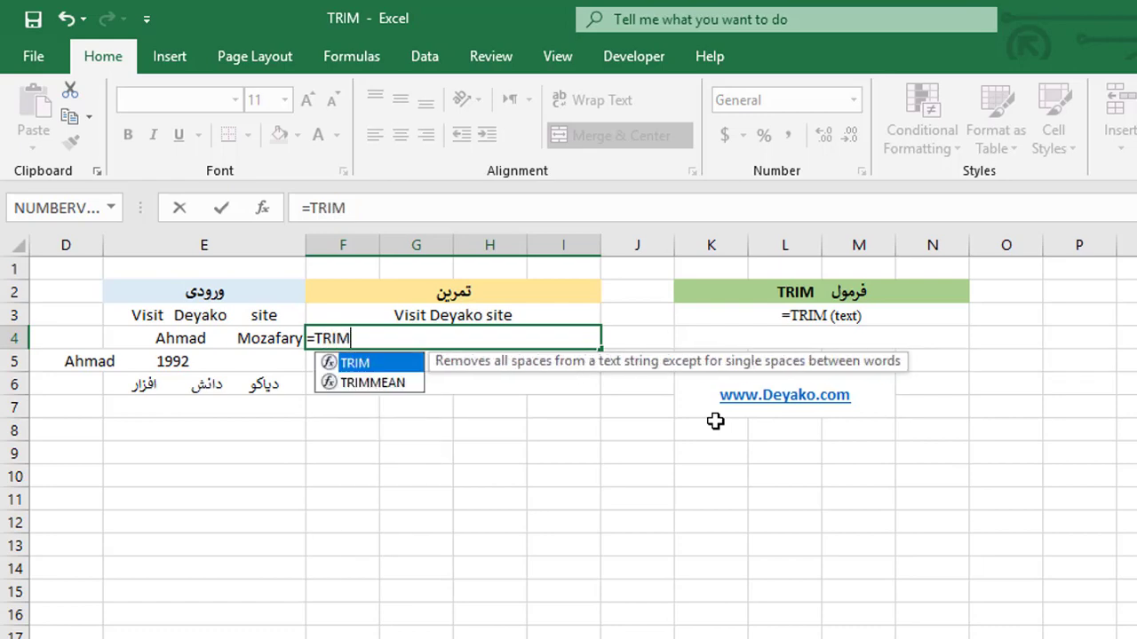
pyautogui.write('(')
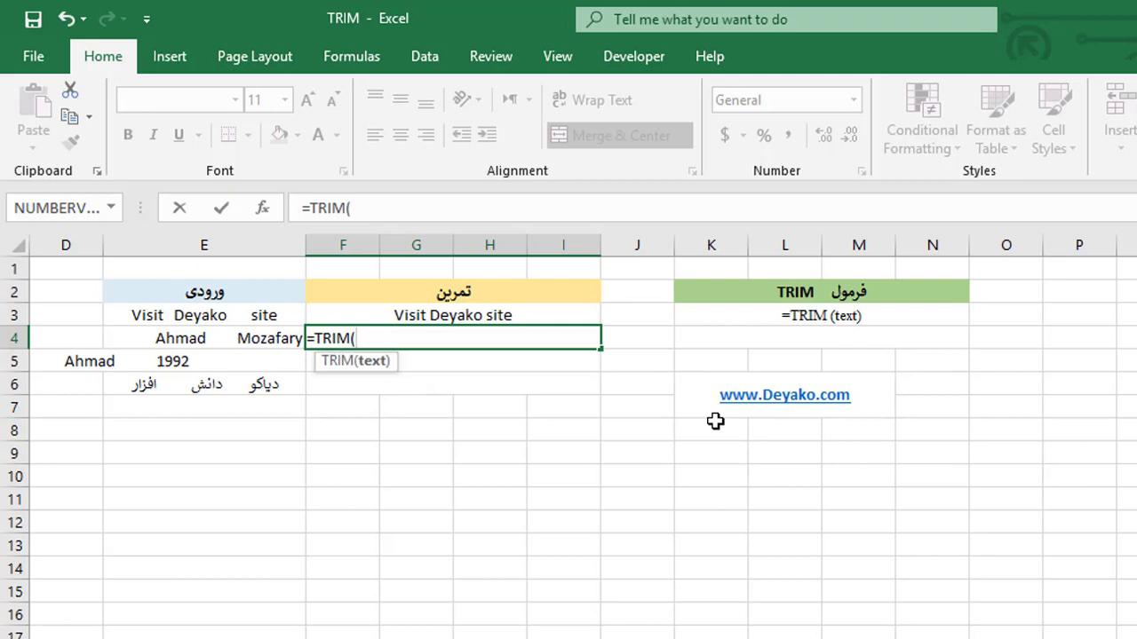
pyautogui.write('E4)')
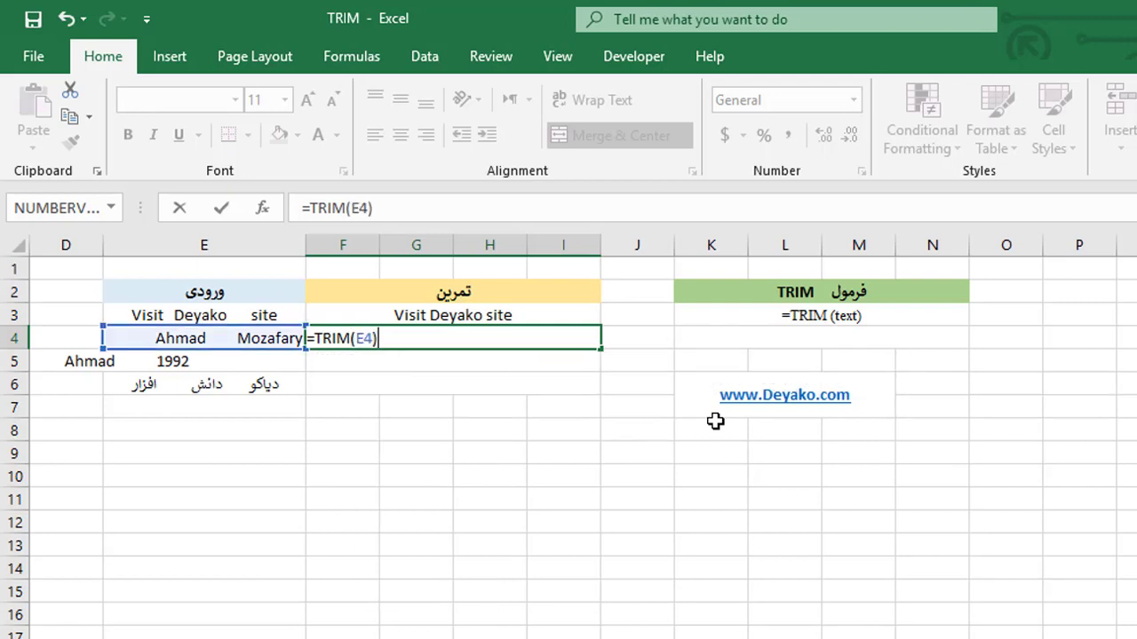
pyautogui.press('Return')
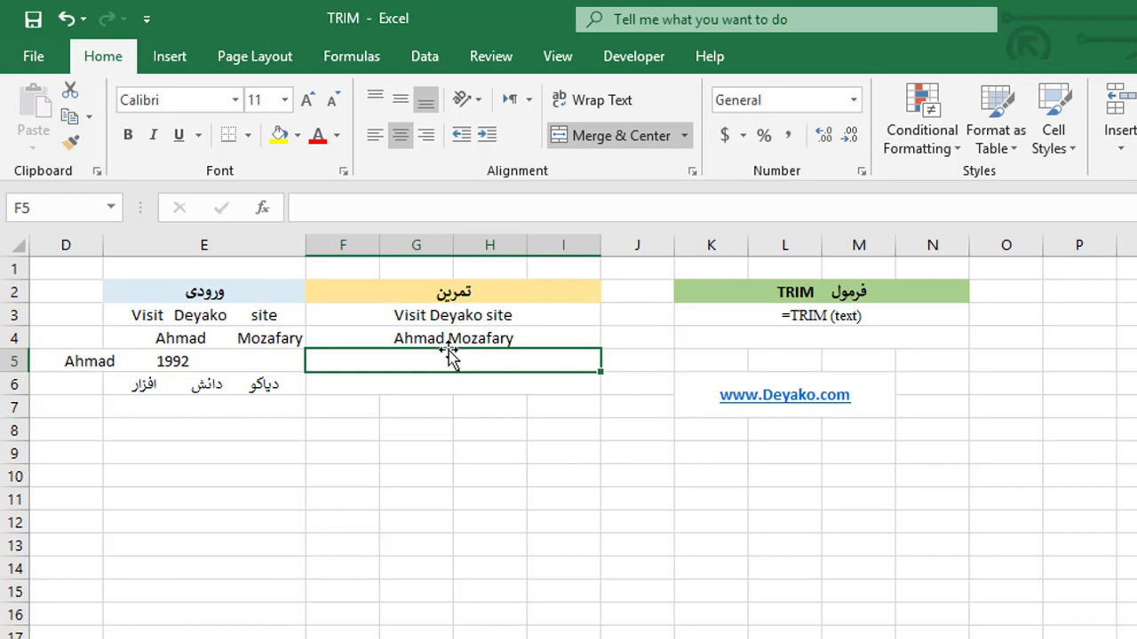
pyautogui.click(537, 338)
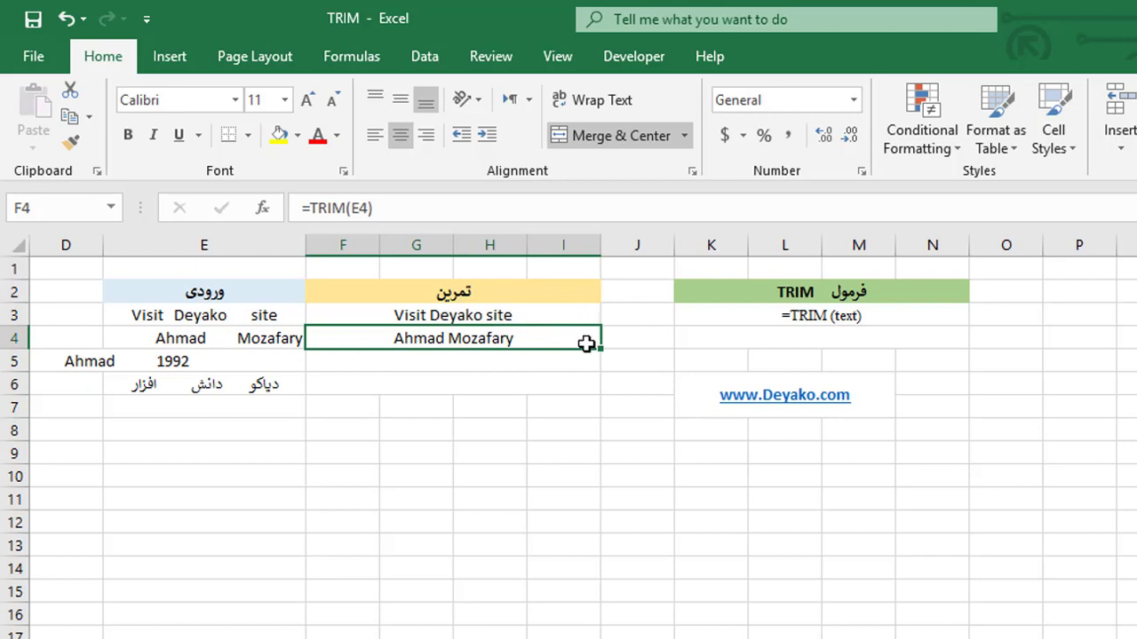
# - Enter the formula =TRIM(E5) in cell F5 to clean the spacing of the name-and-number text
pyautogui.click(459, 363)
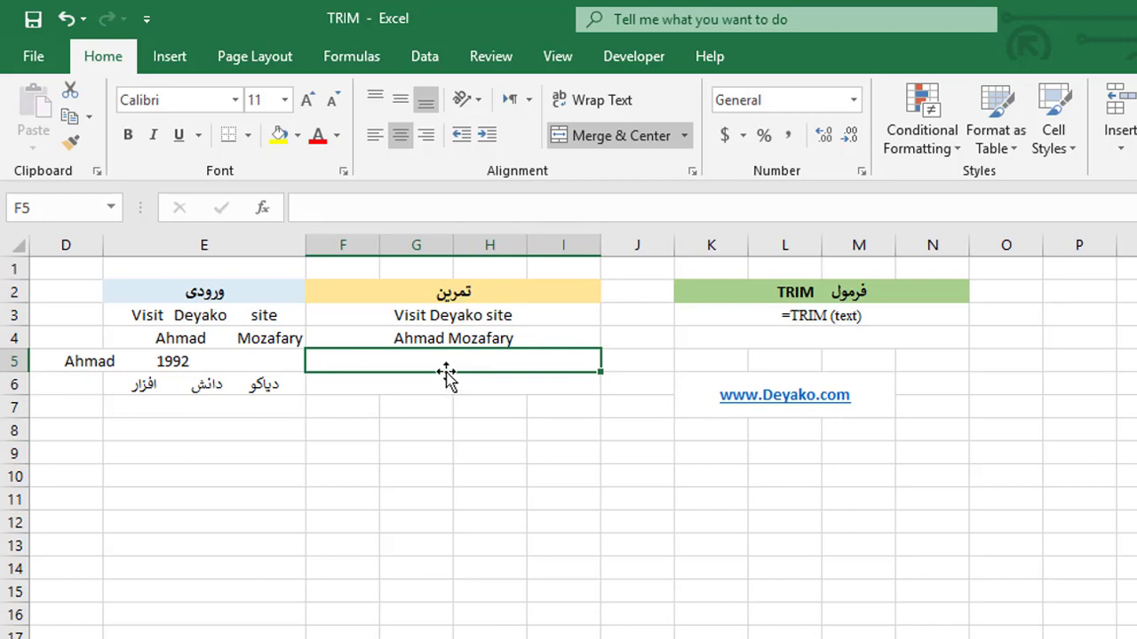
pyautogui.click(244, 359)
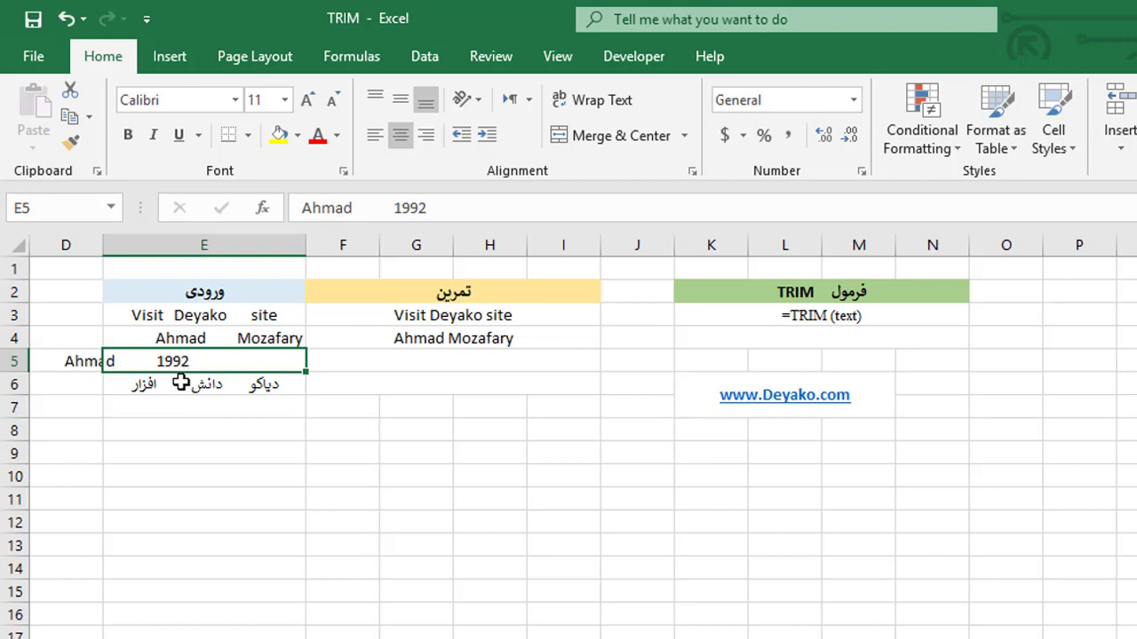
pyautogui.click(420, 360)
pyautogui.write('=TRIM(')
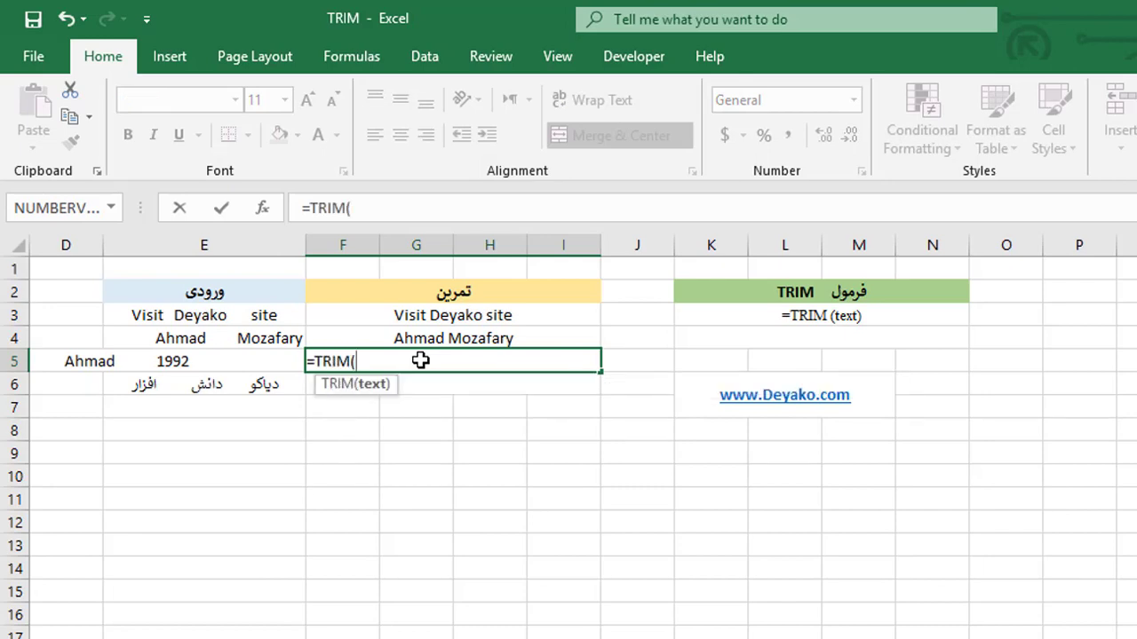
pyautogui.write('E5)')
pyautogui.press('Return')
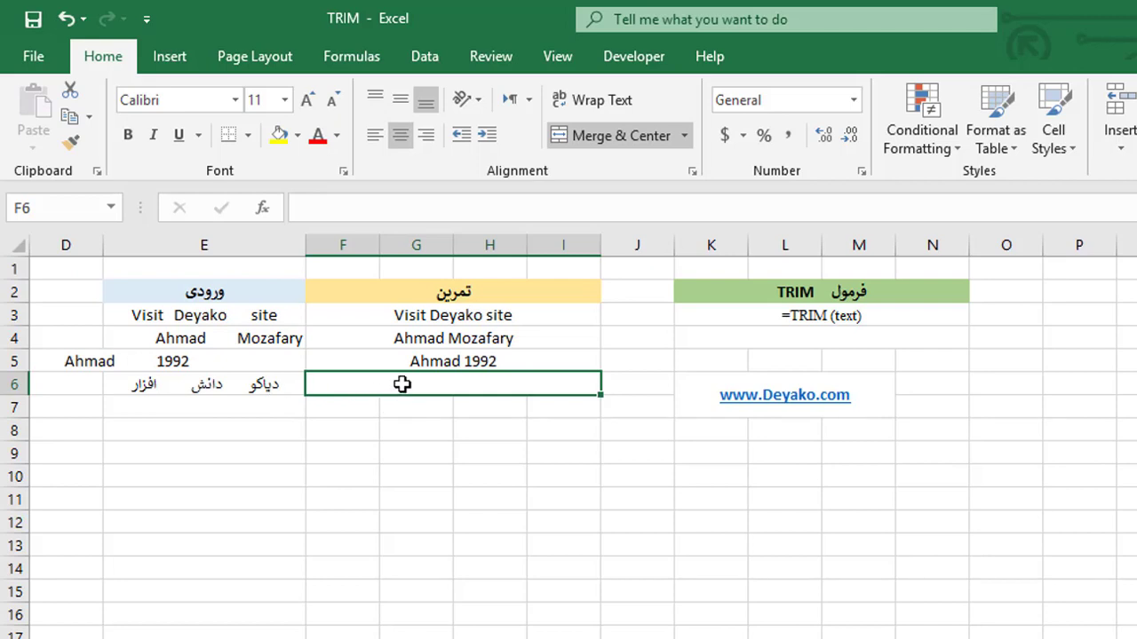
# - Enter the formula =TRIM(E6) in cell F6 to remove the extra spaces from the Persian text
pyautogui.write('=T')
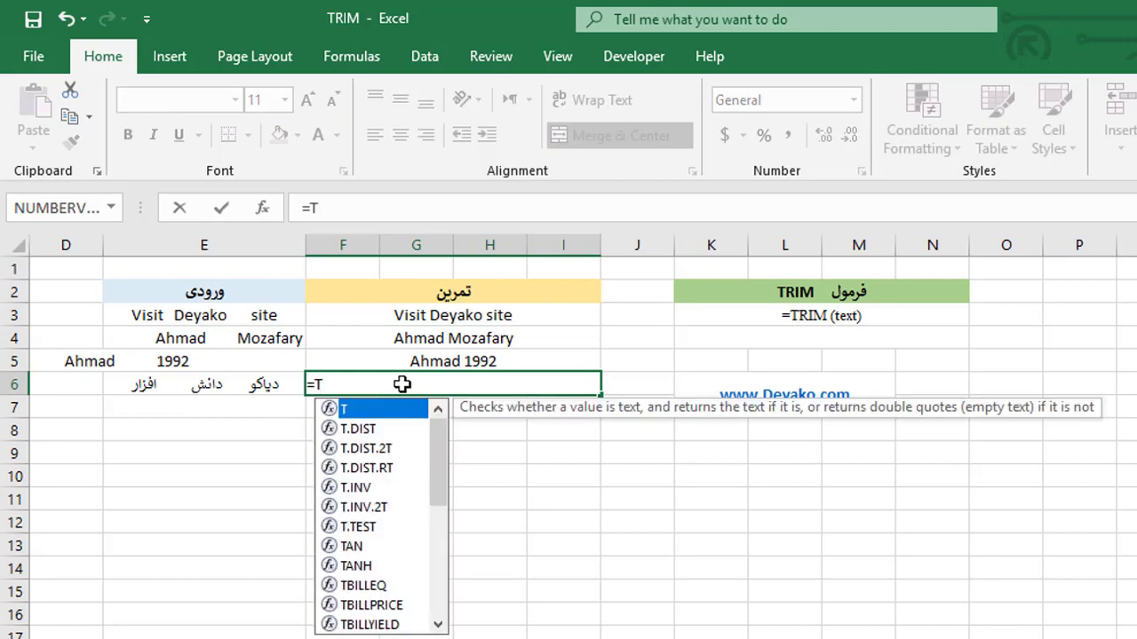
pyautogui.write('RIM')
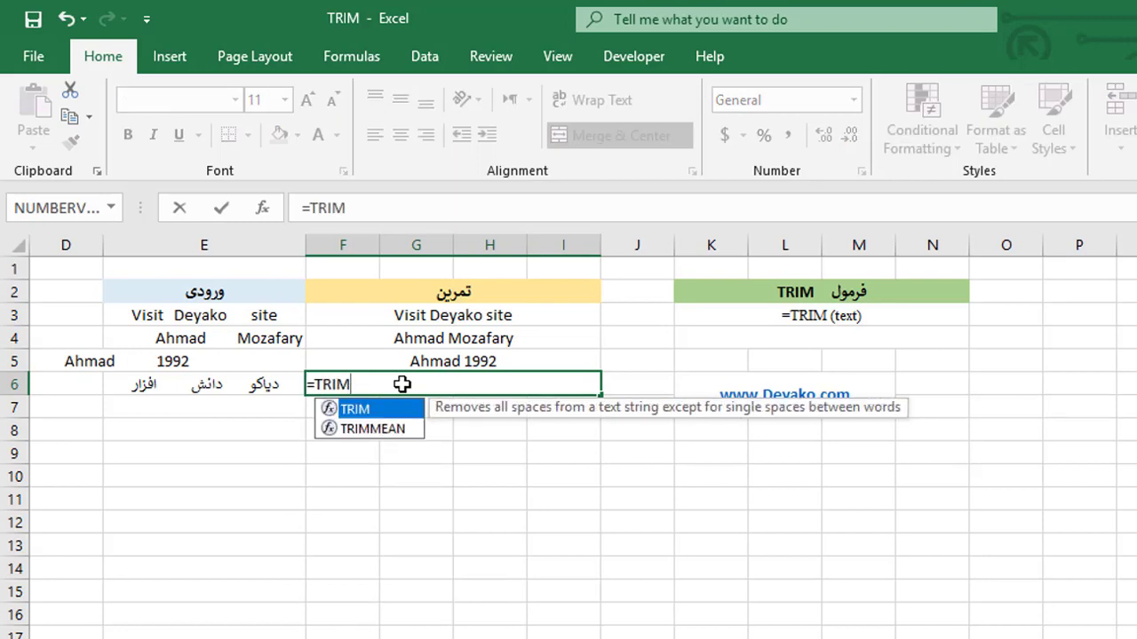
pyautogui.write('(E6)')
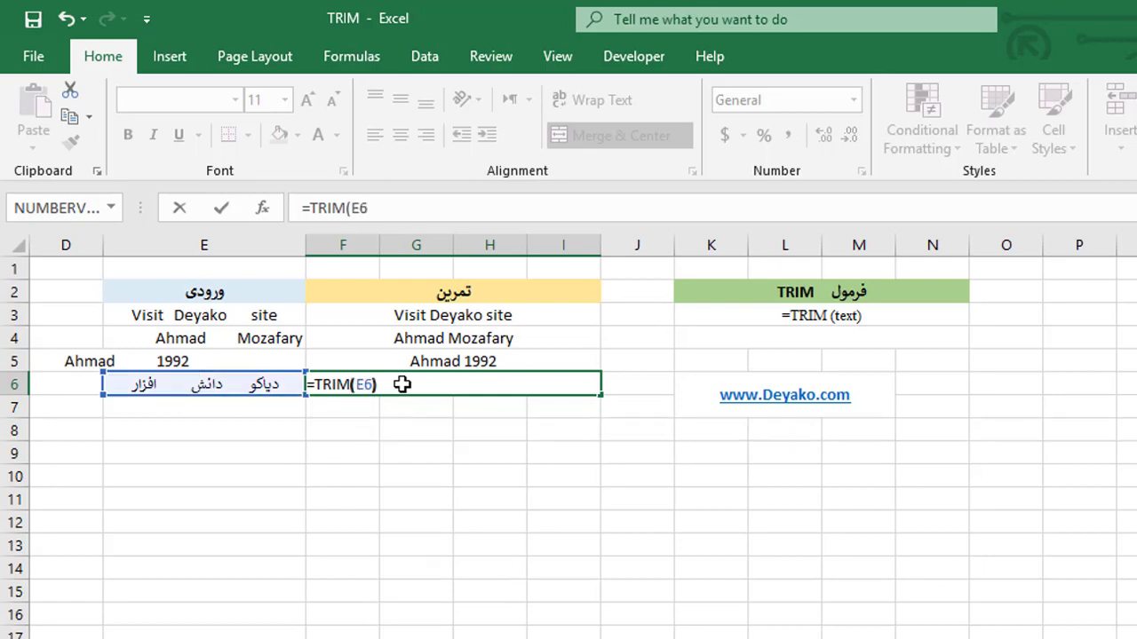
pyautogui.press('Return')
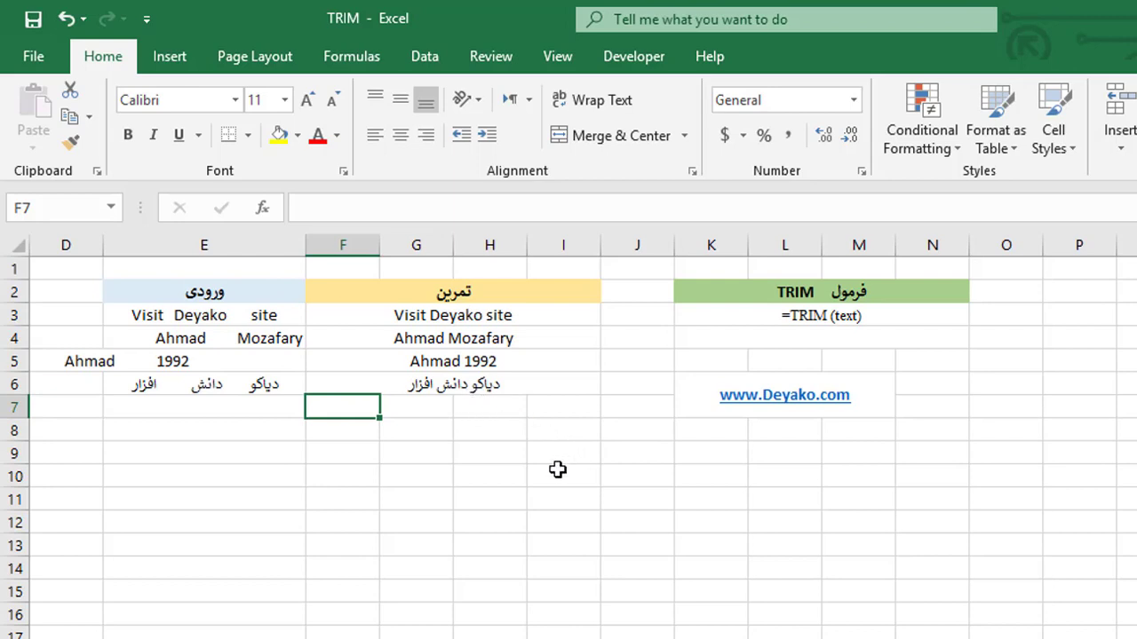
# - Write the syntax line =CLEAN(TEXT) in cell K4, beneath the TRIM syntax
pyautogui.click(874, 341)
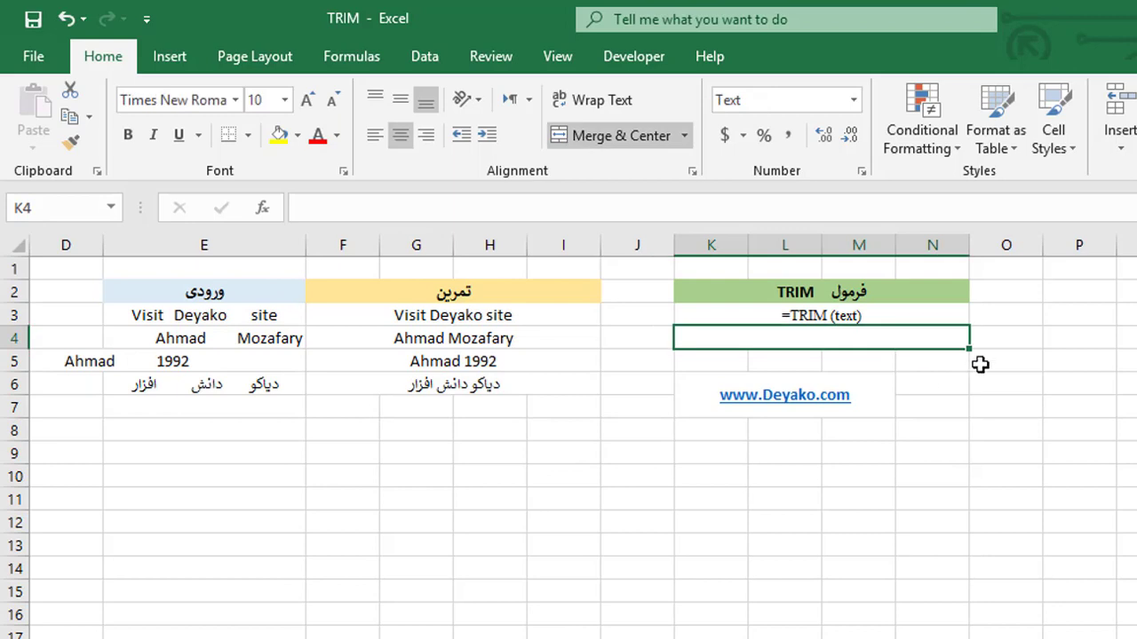
pyautogui.write('=')
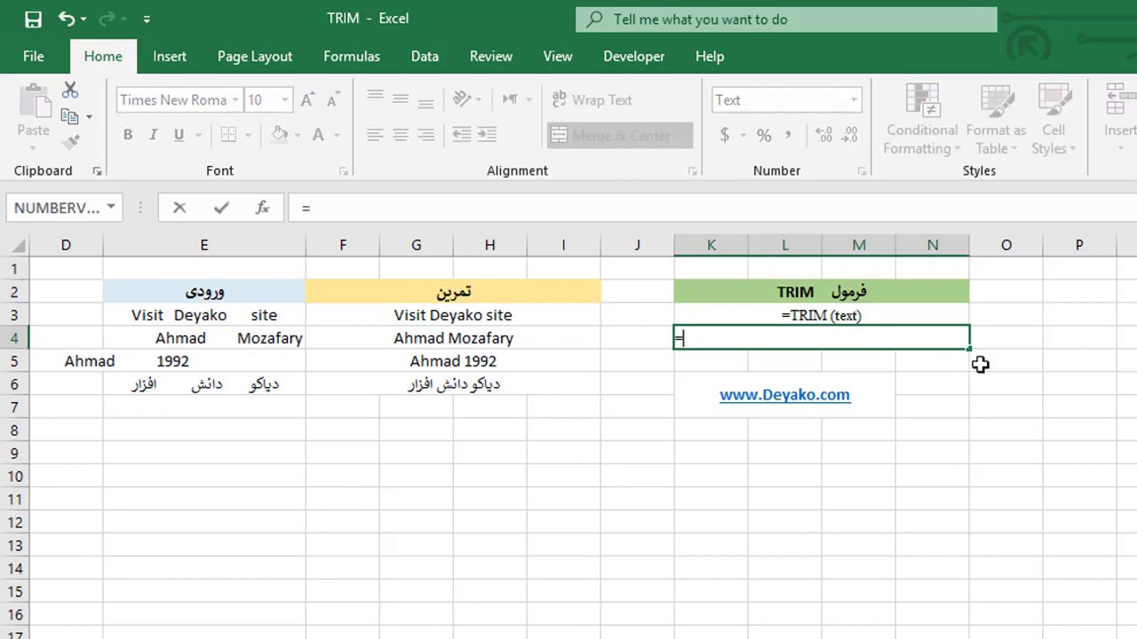
pyautogui.write('CLEAN(')
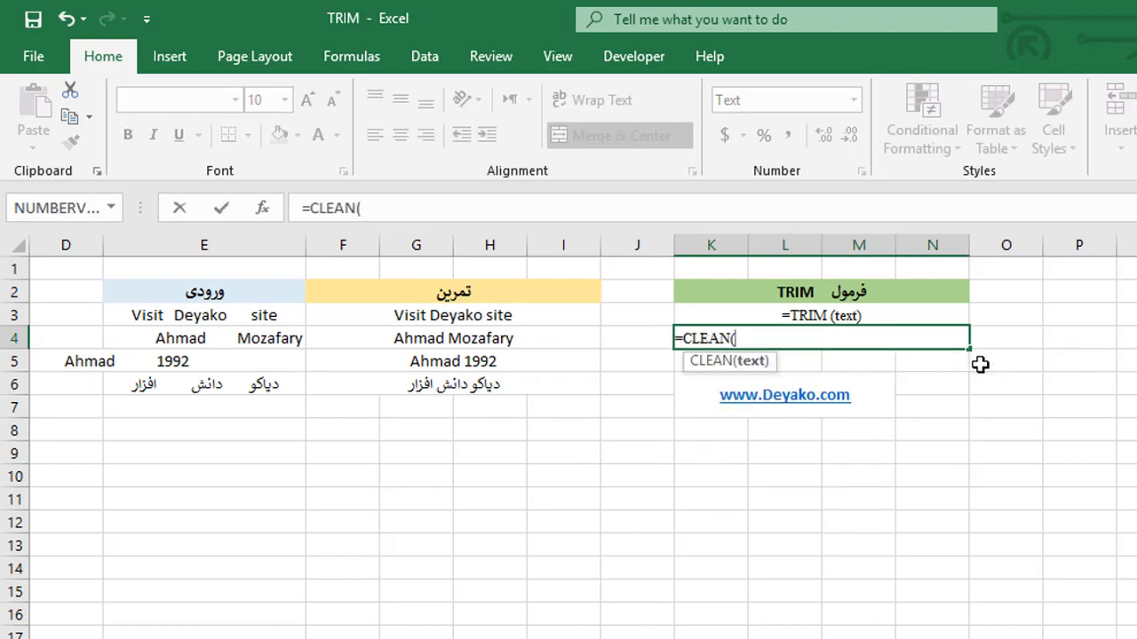
pyautogui.write('TEXT)')
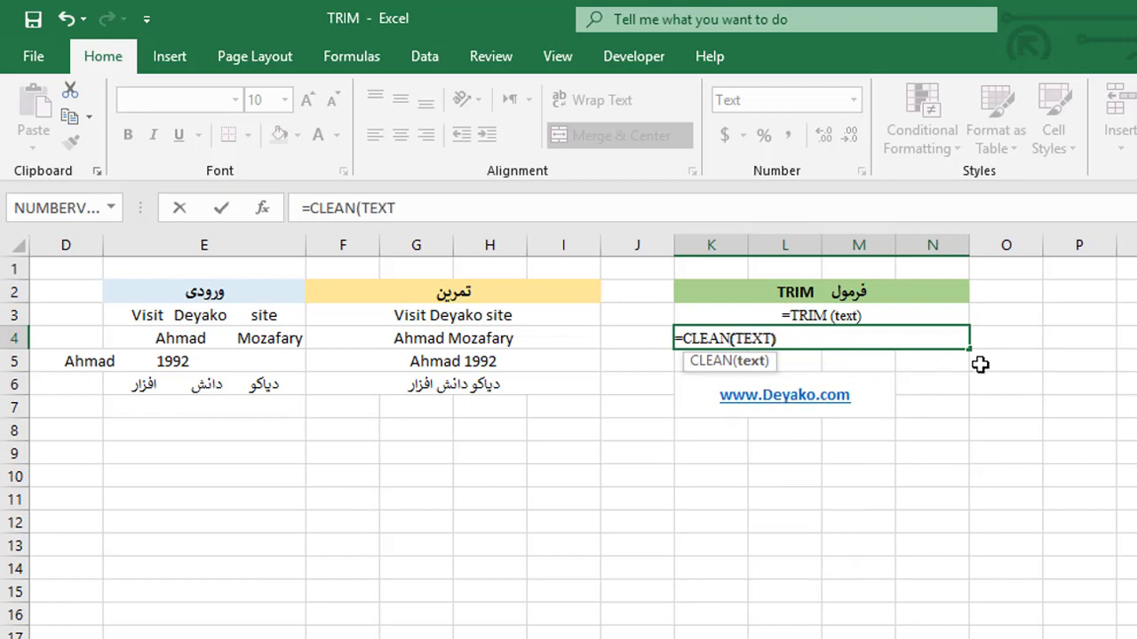
pyautogui.press('Return')
pyautogui.click(927, 335)
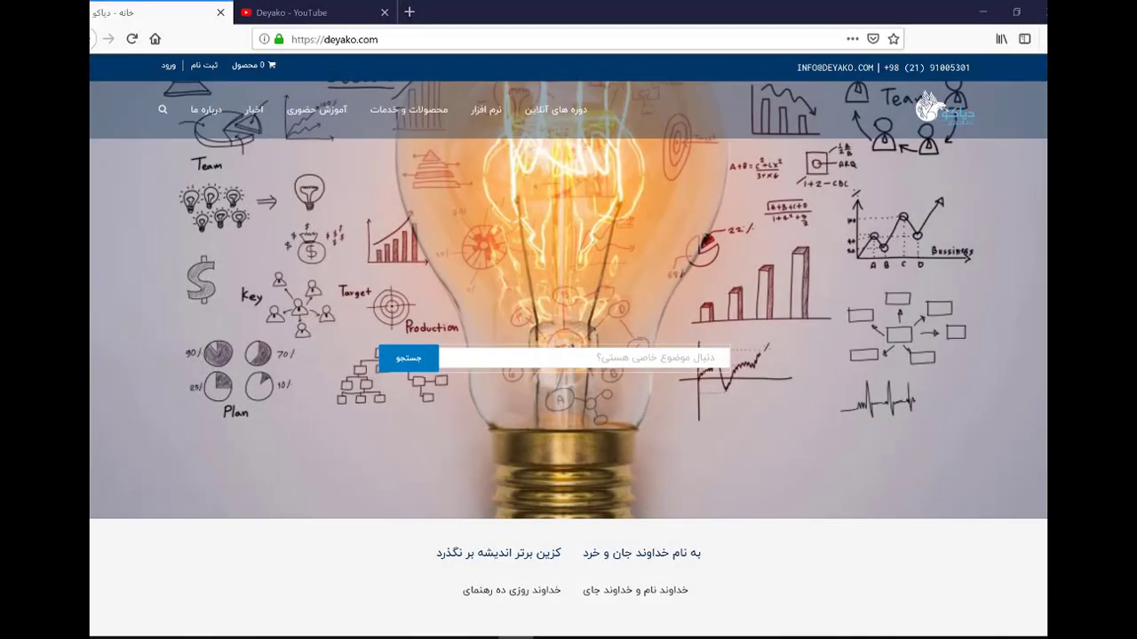
# - View the Deyako YouTube channel page in the browser and switch to Telegram to see the Deyako channel info
pyautogui.click(321, 13)
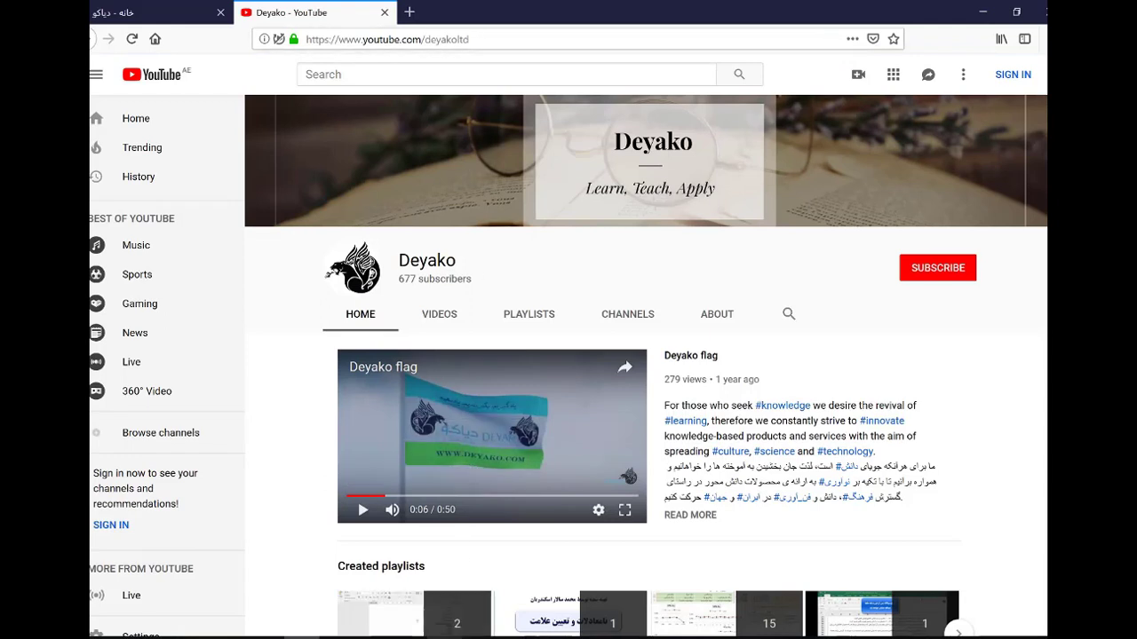
pyautogui.hotkey('alt', 'Tab')
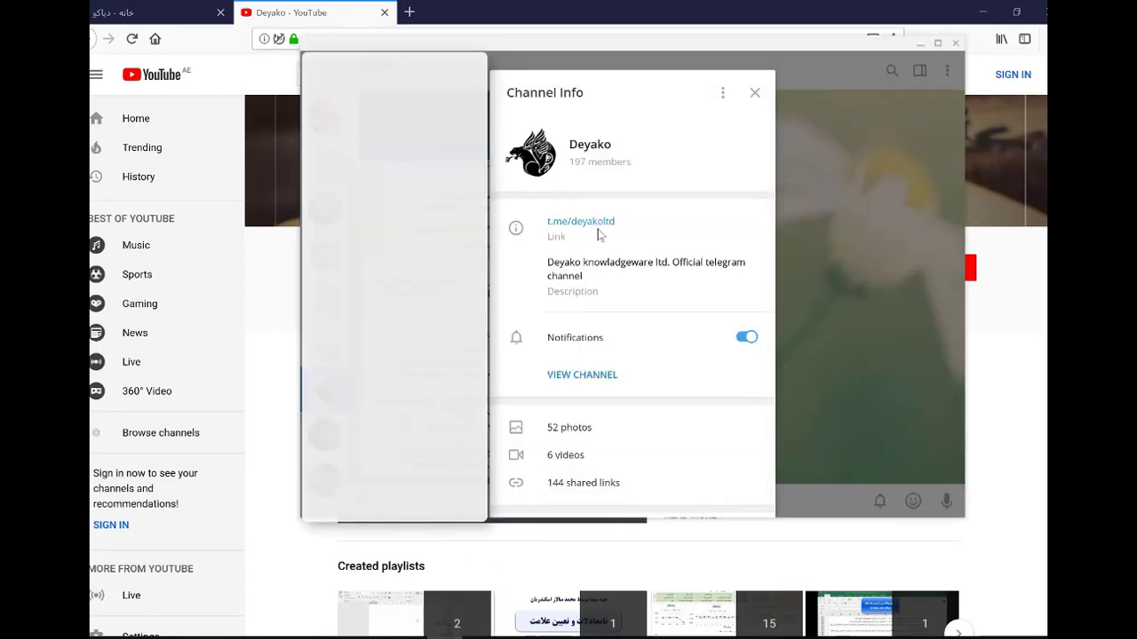